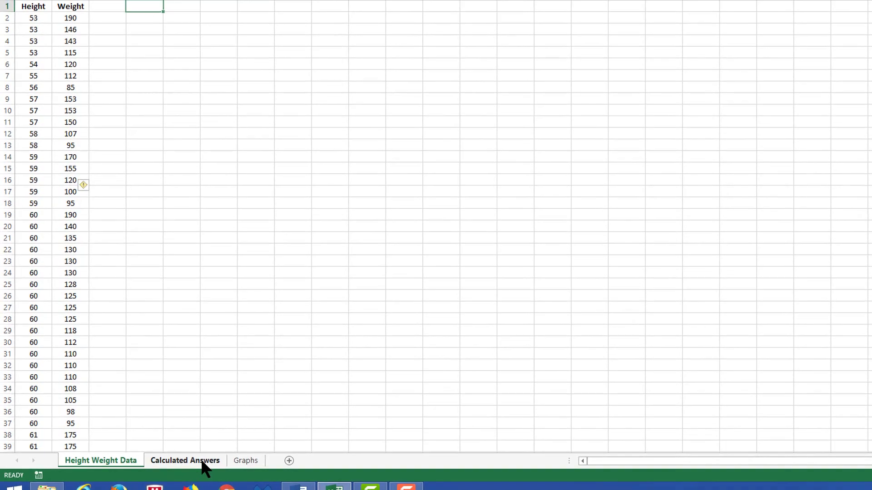
Check the minimum and maximum height values on the Calculated Answers sheet.
{"action": "left_click", "coordinate": [200, 448]}
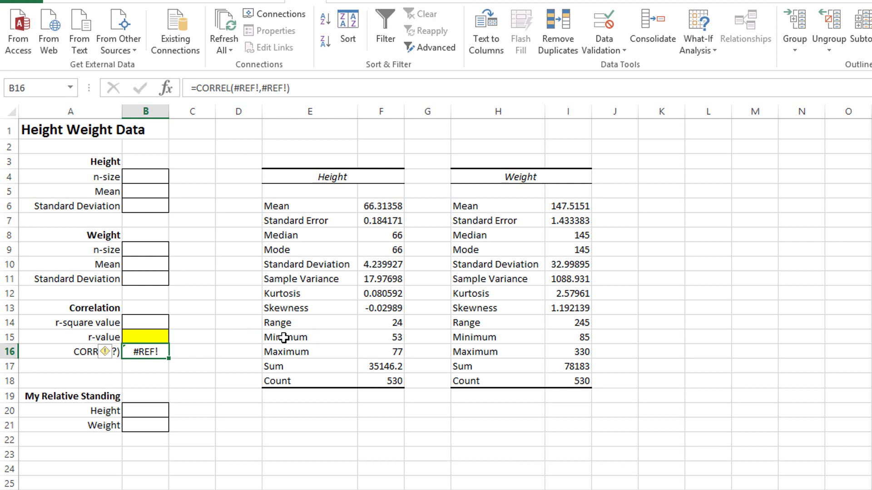
{"action": "left_click_drag", "start_coordinate": [284, 337], "coordinate": [400, 352]}
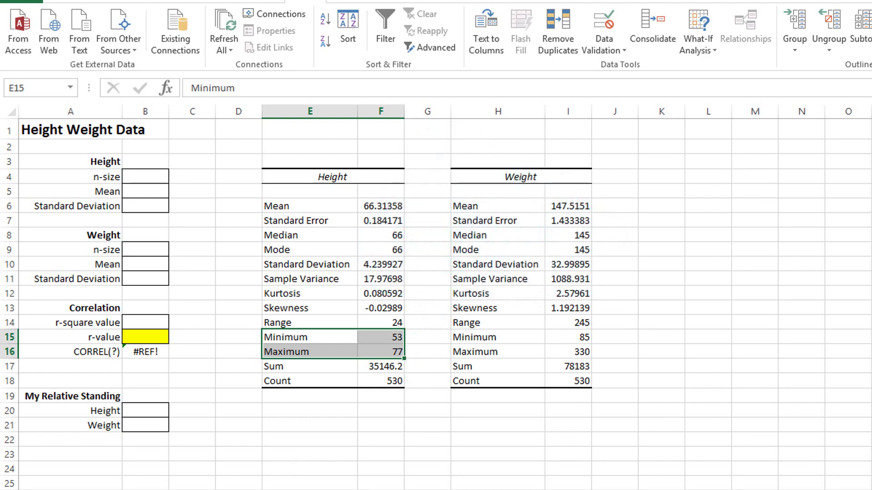
{"action": "key", "text": "ctrl+Page_Up"}
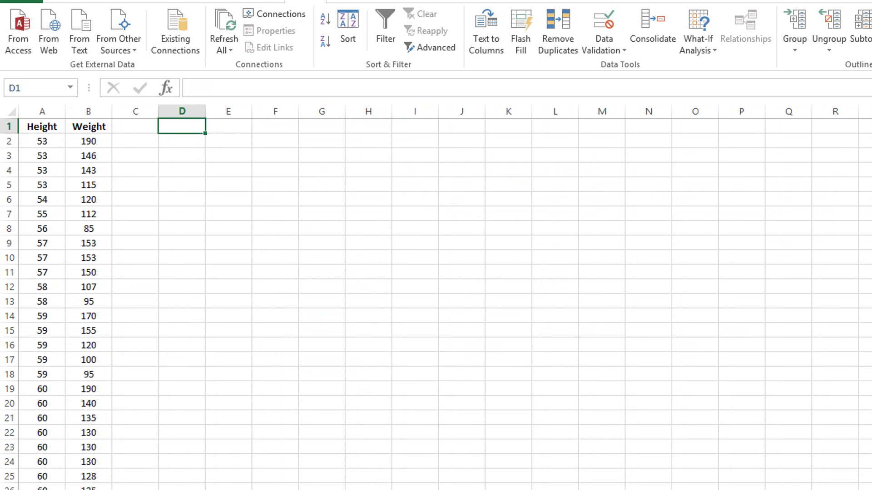
Enter bins 50, 52, 54 in D3:D5 and fill the series down to 80 in D18.
{"action": "left_click", "coordinate": [191, 158]}
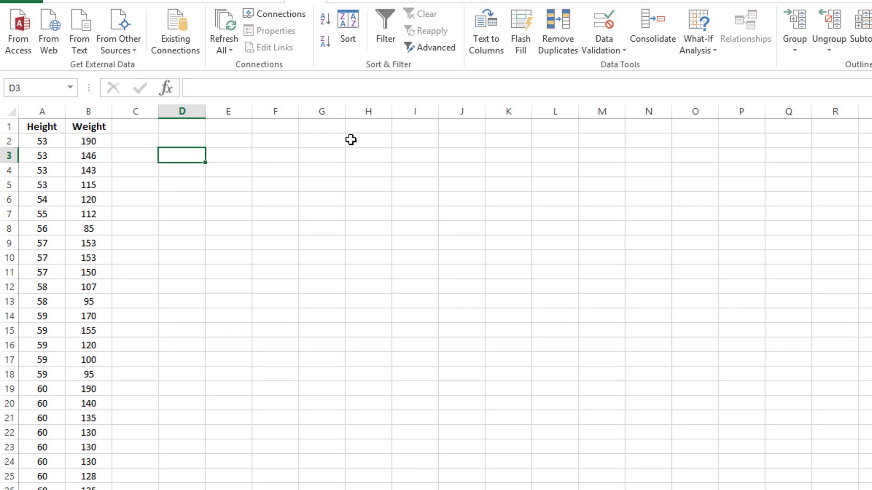
{"action": "type", "text": "50"}
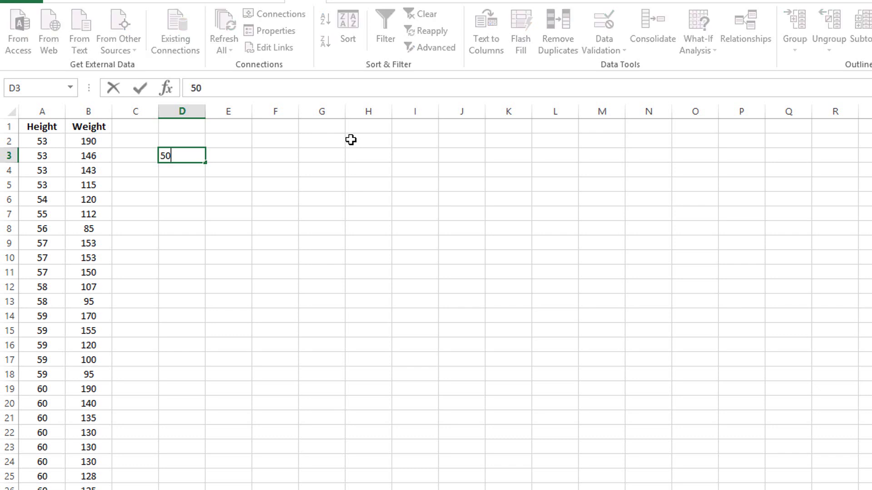
{"action": "key", "text": "Return"}
{"action": "type", "text": "52"}
{"action": "key", "text": "Return"}
{"action": "type", "text": "5"}
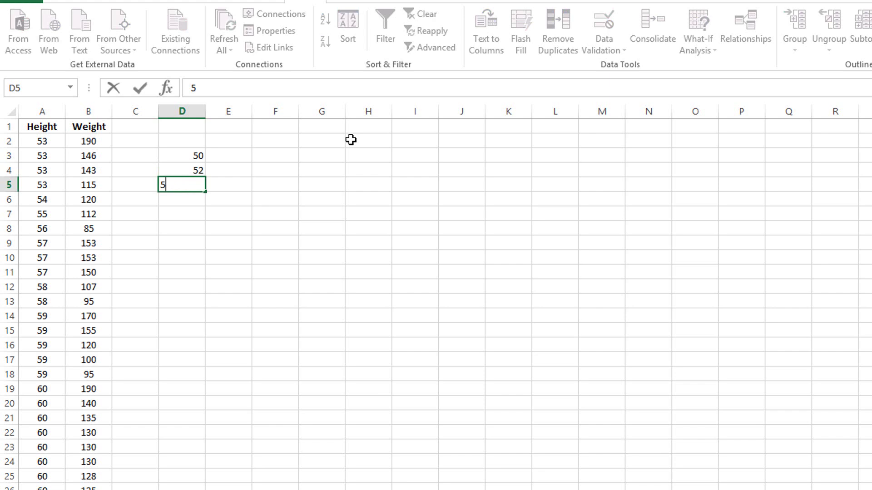
{"action": "type", "text": "4"}
{"action": "key", "text": "Return"}
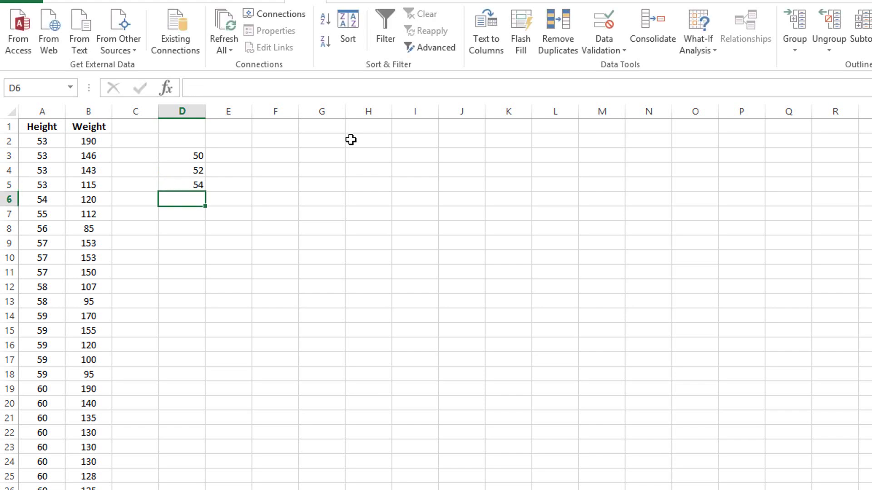
{"action": "left_click_drag", "start_coordinate": [179, 155], "coordinate": [179, 183]}
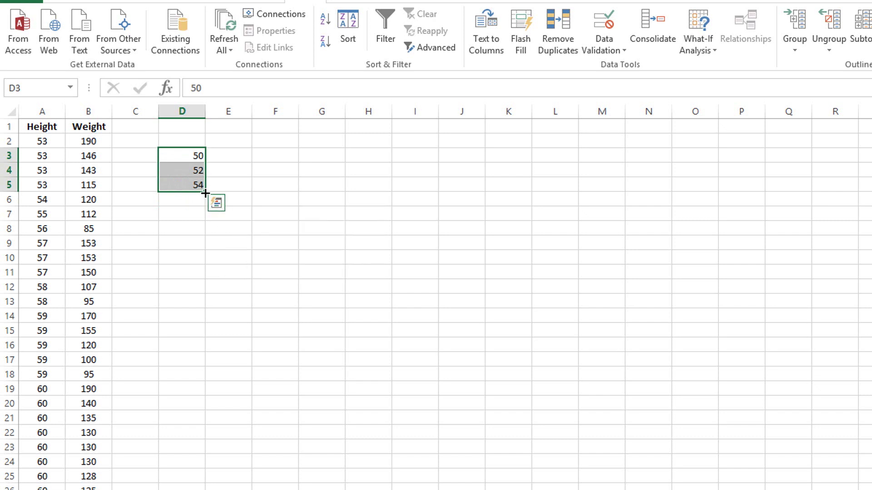
{"action": "left_click_drag", "start_coordinate": [205, 193], "coordinate": [201, 382]}
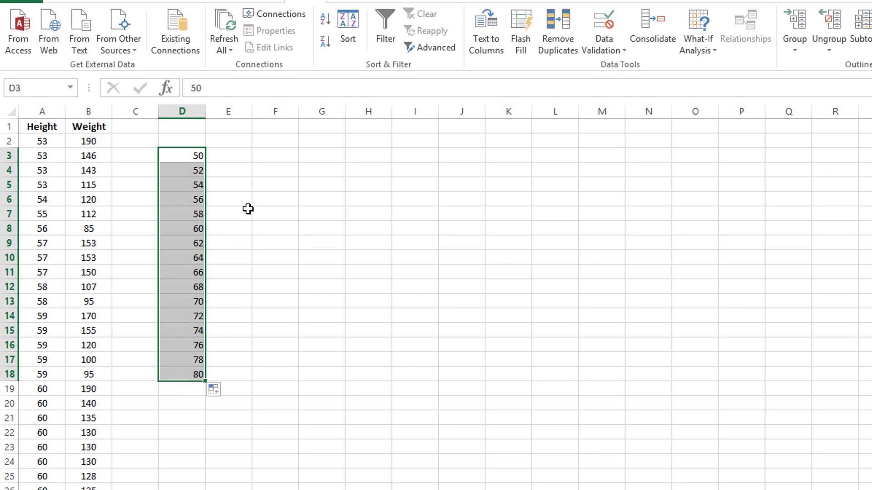
Choose Histogram from the Data Analysis tools list and confirm it.
{"action": "left_click", "coordinate": [246, 156]}
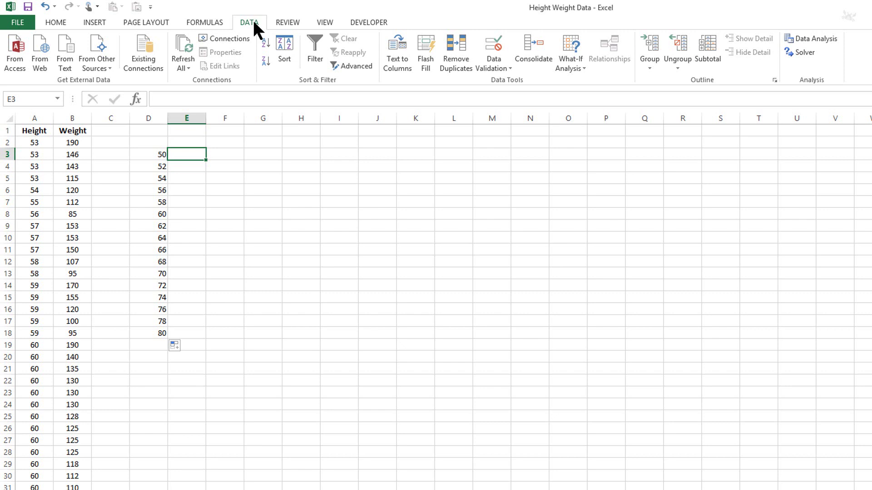
{"action": "left_click", "coordinate": [823, 38]}
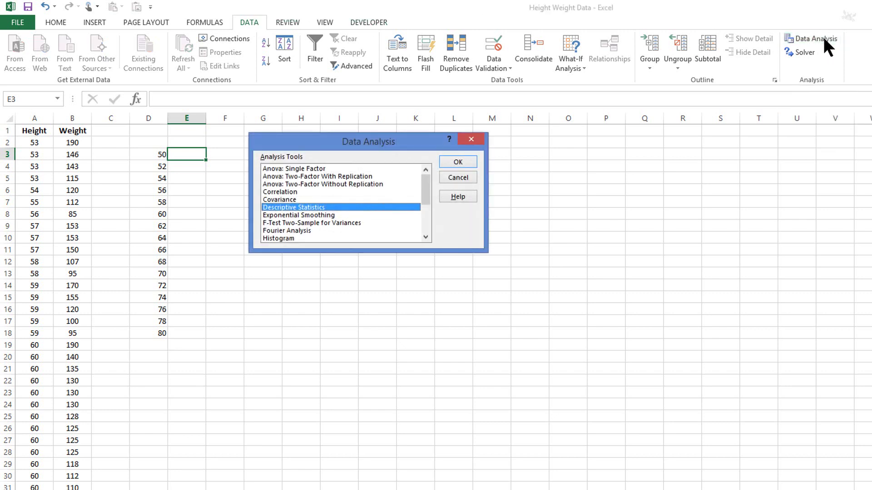
{"action": "left_click_drag", "start_coordinate": [429, 138], "coordinate": [589, 166]}
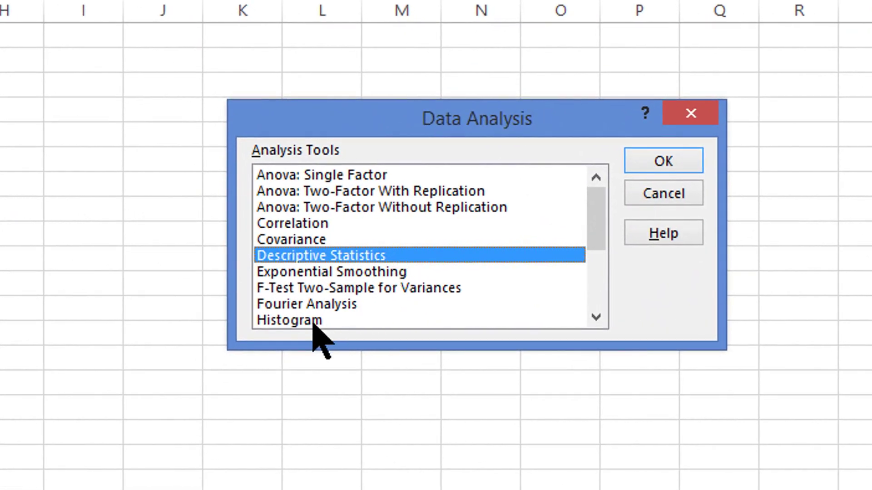
{"action": "left_click", "coordinate": [313, 321]}
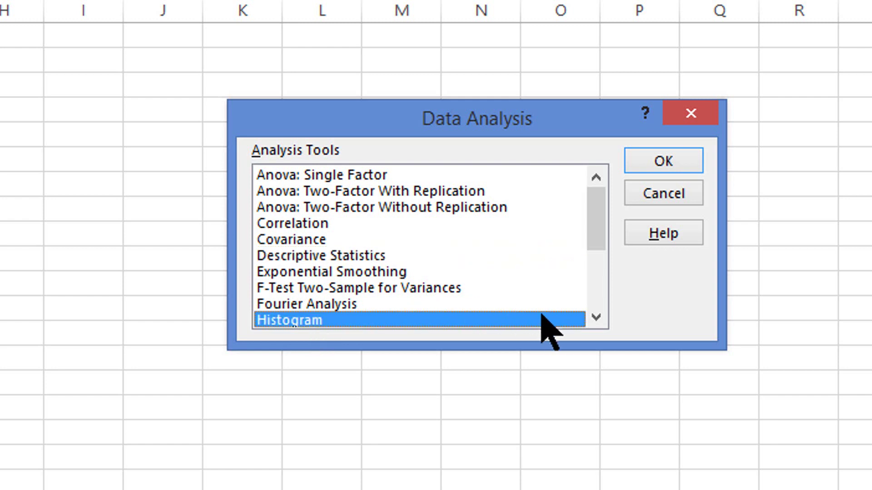
{"action": "left_click", "coordinate": [596, 317]}
{"action": "left_click", "coordinate": [597, 317]}
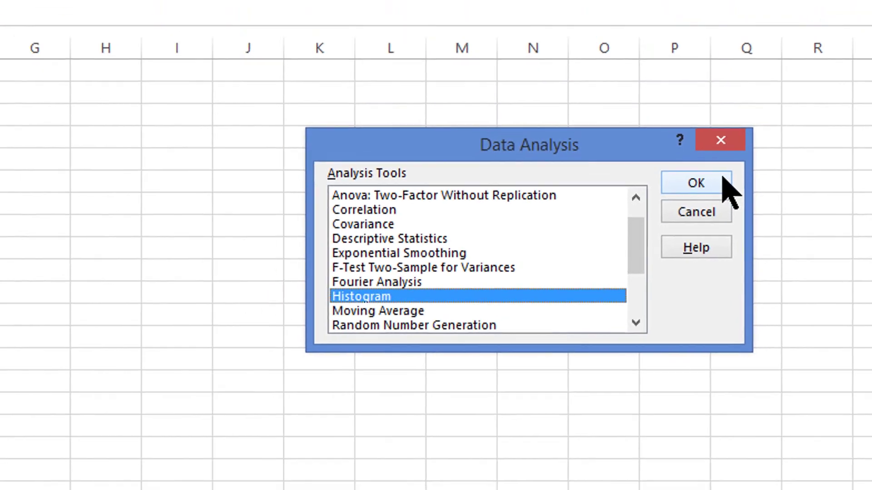
Set the histogram input range to A1:A531 with Labels ticked and Output Range chosen.
{"action": "left_click", "coordinate": [690, 169]}
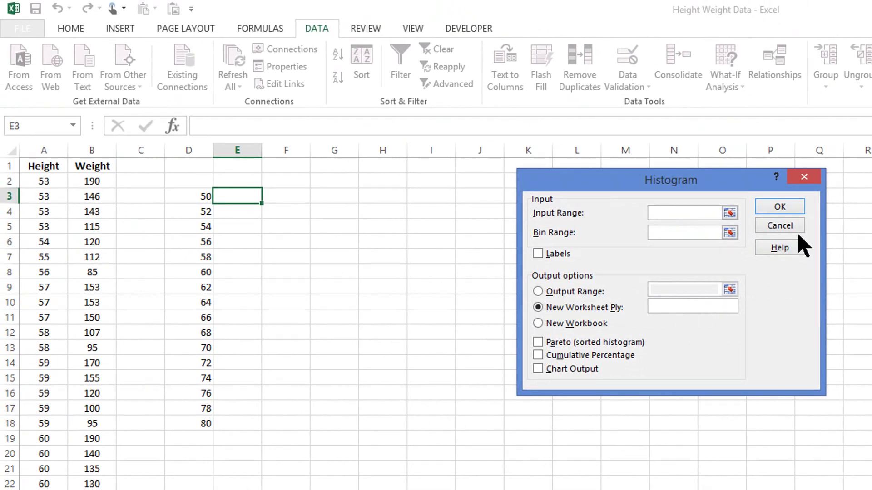
{"action": "left_click_drag", "start_coordinate": [715, 181], "coordinate": [551, 193]}
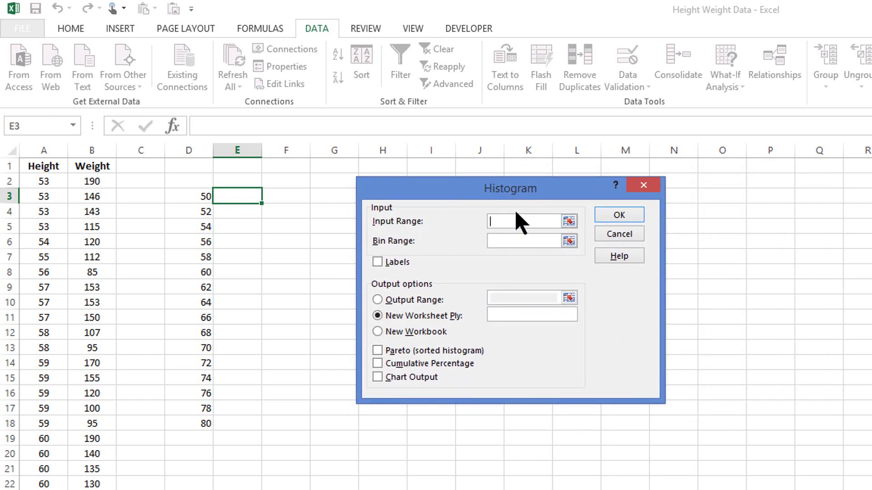
{"action": "left_click", "coordinate": [42, 167]}
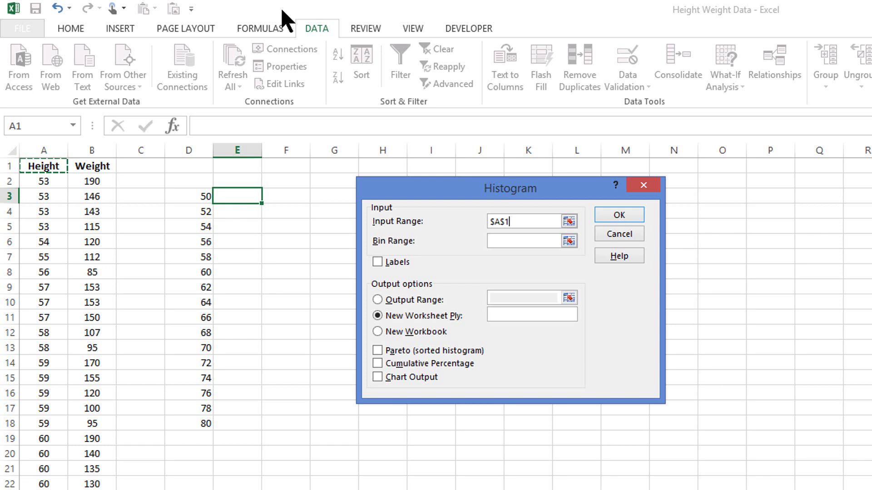
{"action": "key", "text": "ctrl+shift+Down"}
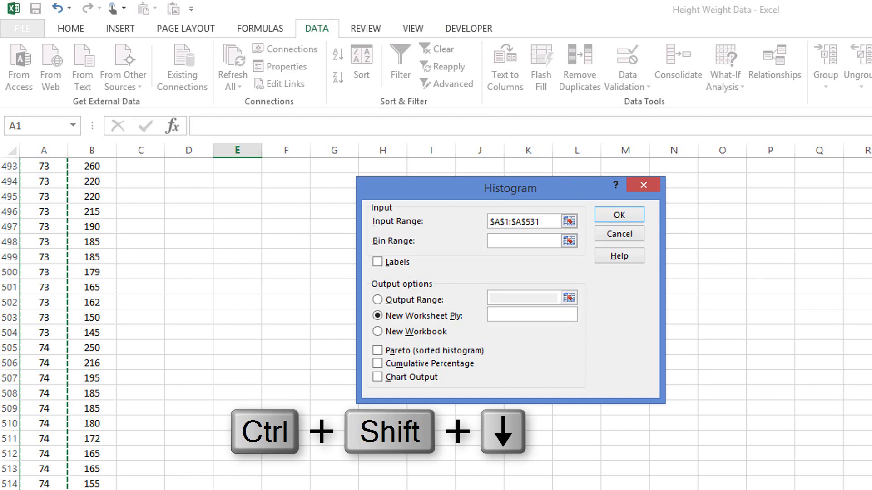
{"action": "scroll", "coordinate": [436, 323], "scroll_direction": "up", "scroll_amount": 20}
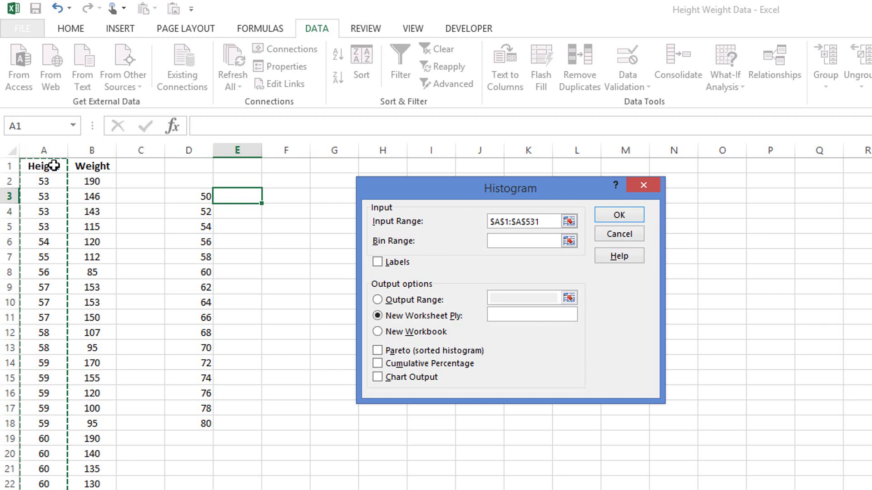
{"action": "left_click", "coordinate": [378, 262]}
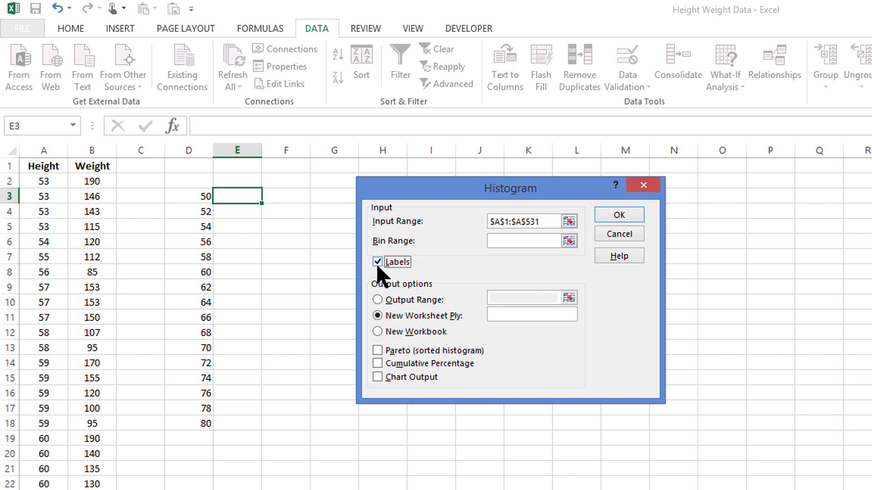
{"action": "left_click", "coordinate": [377, 300]}
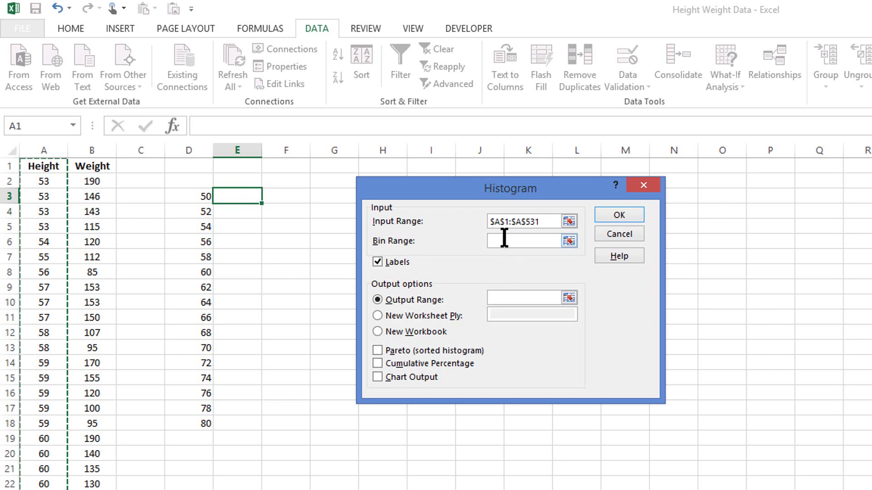
Set bin range D3:D18, output cell E2, and tick Chart Output.
{"action": "left_click", "coordinate": [505, 240]}
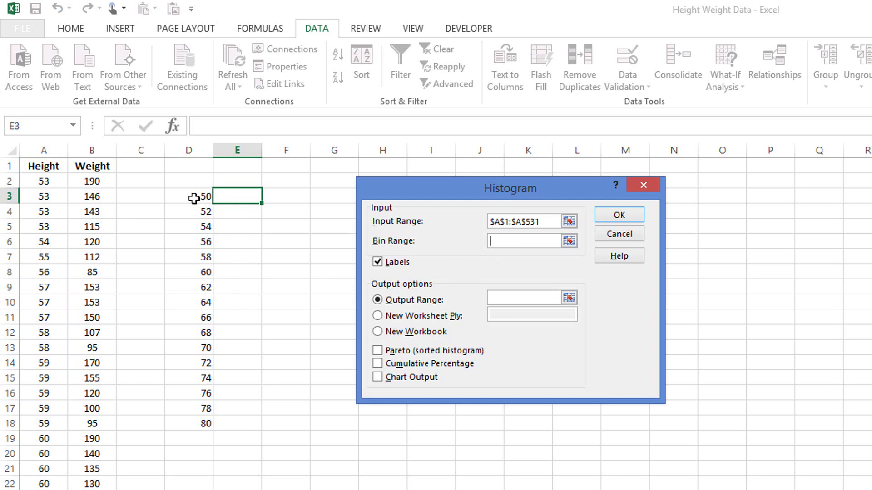
{"action": "left_click_drag", "start_coordinate": [194, 198], "coordinate": [184, 422]}
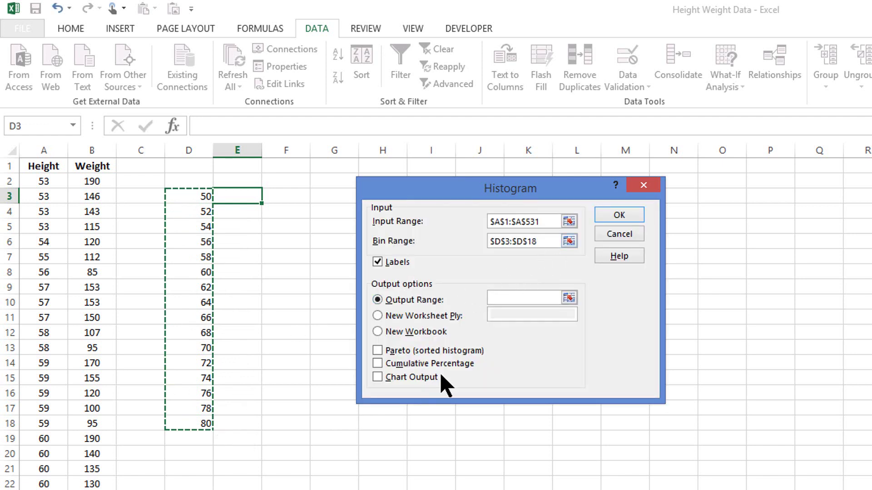
{"action": "left_click", "coordinate": [508, 297]}
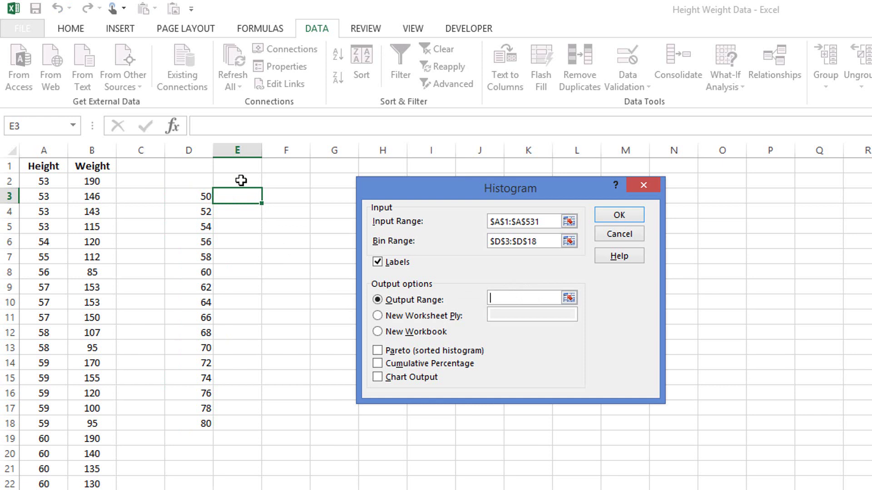
{"action": "left_click", "coordinate": [241, 181]}
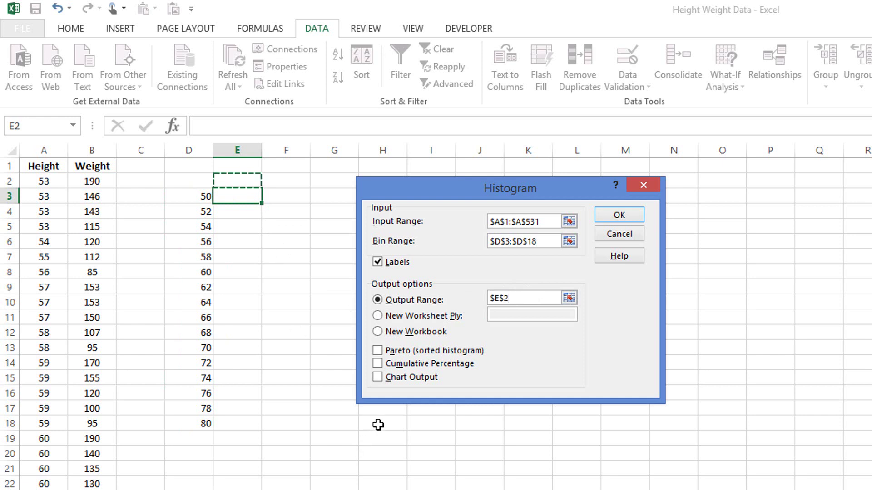
{"action": "left_click", "coordinate": [377, 377]}
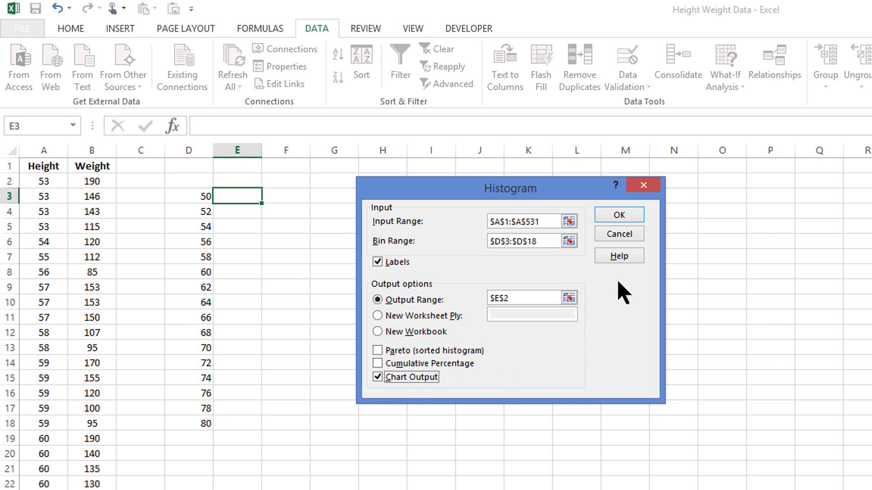
Run the histogram to produce the E2:F18 frequency table and enlarge the chart.
{"action": "left_click", "coordinate": [641, 216]}
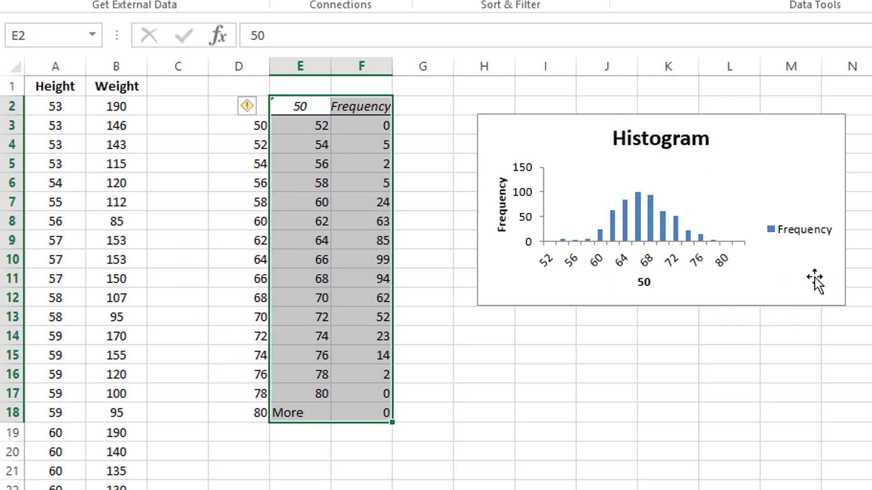
{"action": "left_click", "coordinate": [814, 153]}
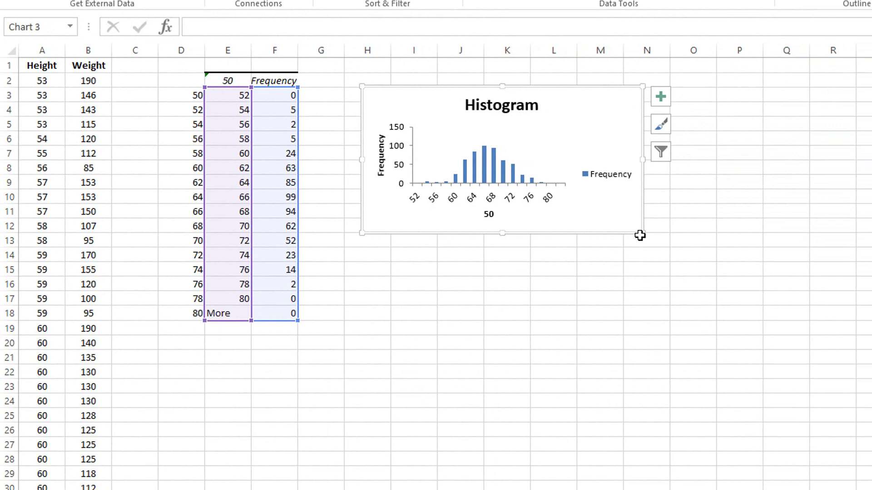
{"action": "left_click_drag", "start_coordinate": [597, 218], "coordinate": [786, 432]}
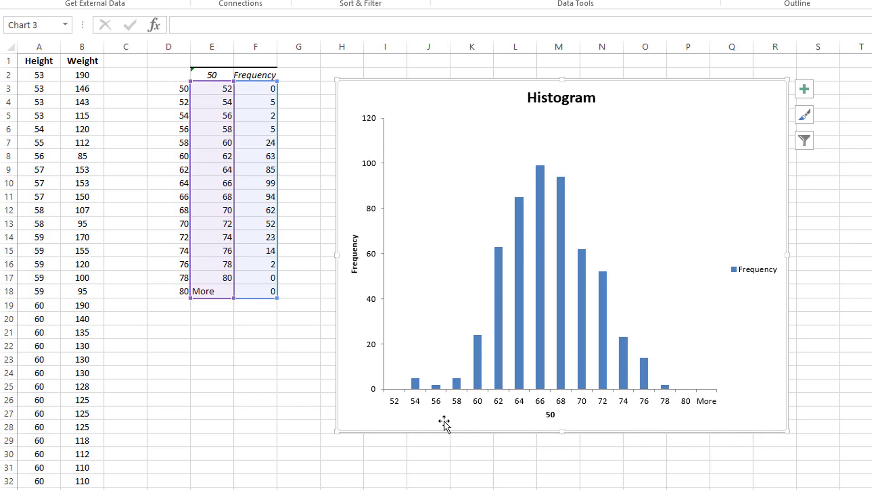
{"action": "left_click", "coordinate": [550, 416]}
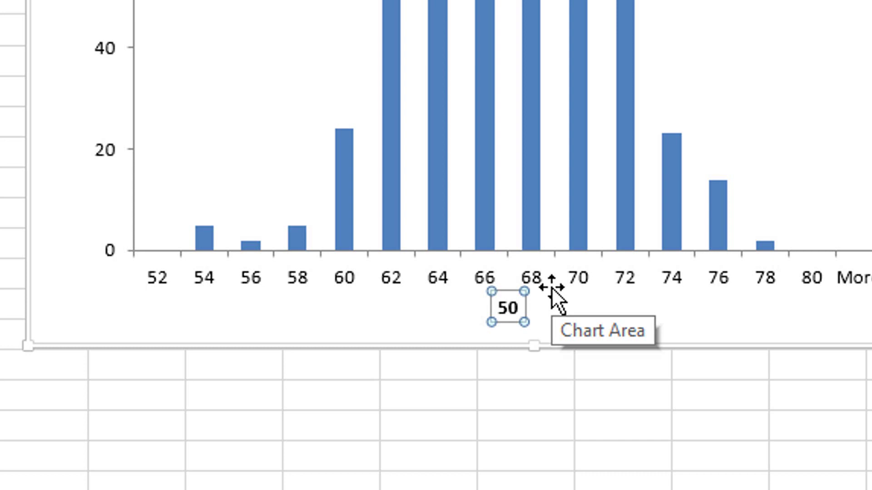
Change the horizontal axis title from 50 to 'Height (inches)'.
{"action": "double_click", "coordinate": [512, 307]}
{"action": "type", "text": "Height (inches)"}
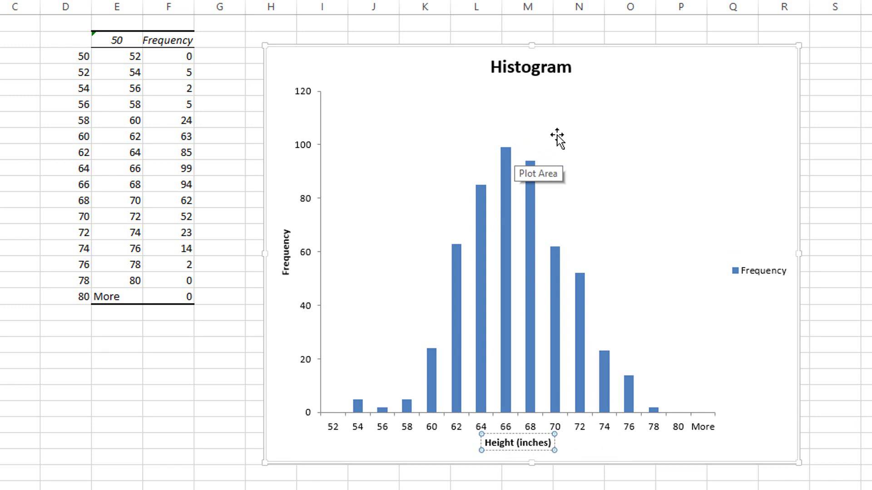
Replace the chart title 'Histogram' with 'Height (inches)', fixing the stray line and spacing.
{"action": "left_click", "coordinate": [530, 68]}
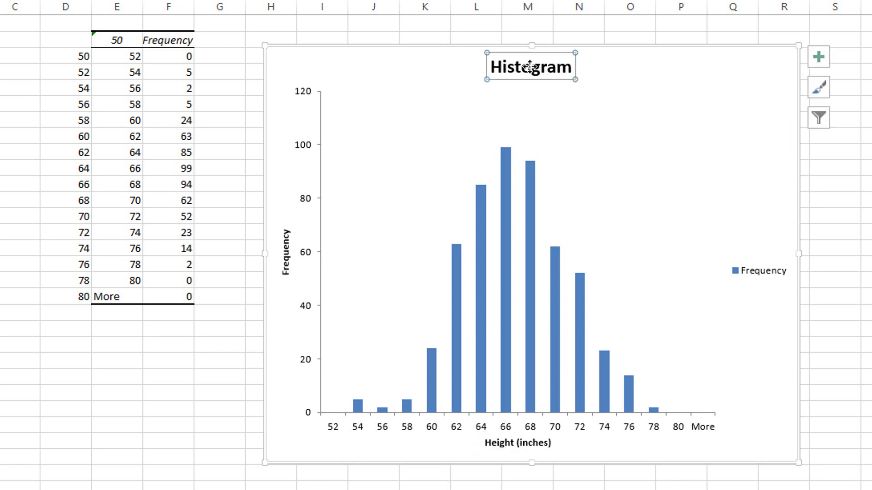
{"action": "left_click", "coordinate": [529, 67]}
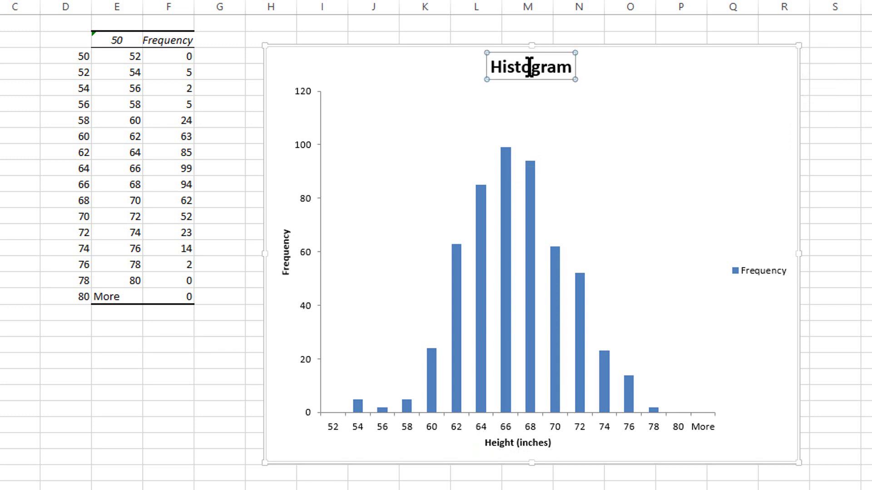
{"action": "double_click", "coordinate": [529, 67]}
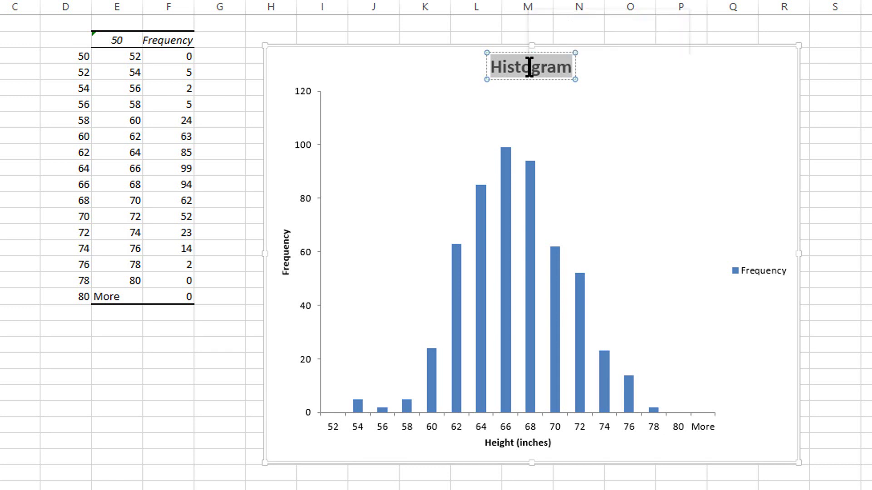
{"action": "type", "text": "Heig"}
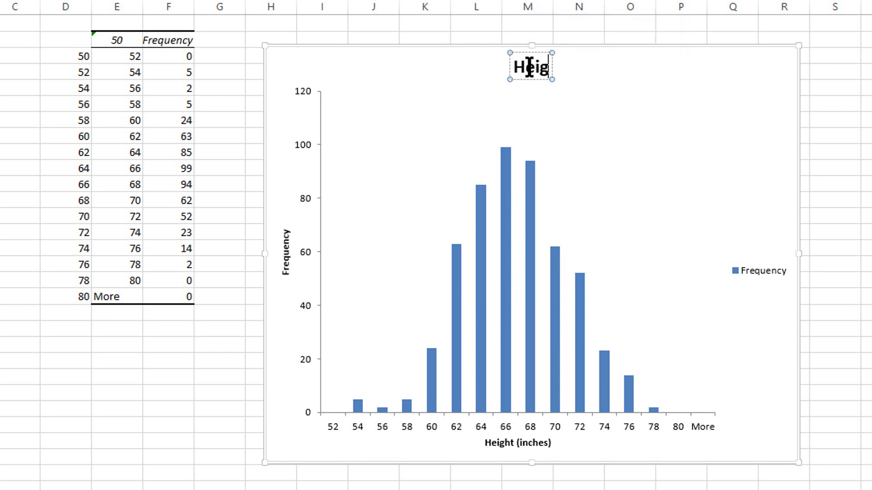
{"action": "type", "text": "ht (inches)"}
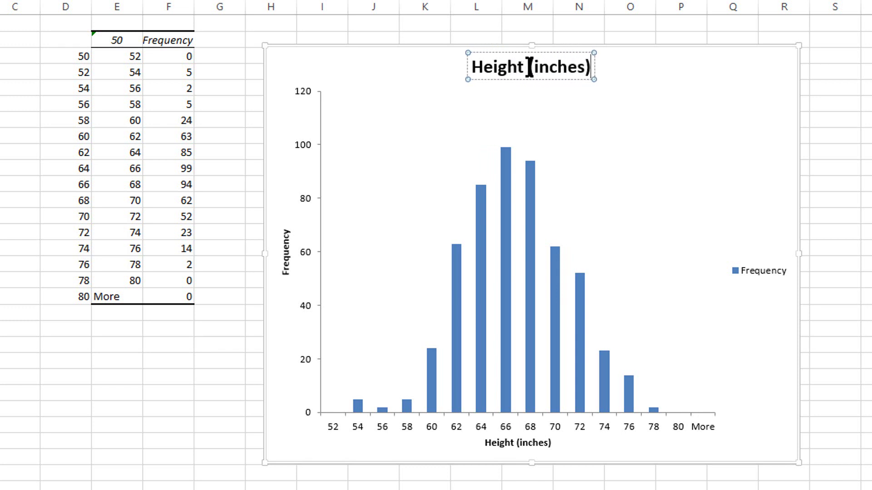
{"action": "key", "text": "Return"}
{"action": "key", "text": "BackSpace"}
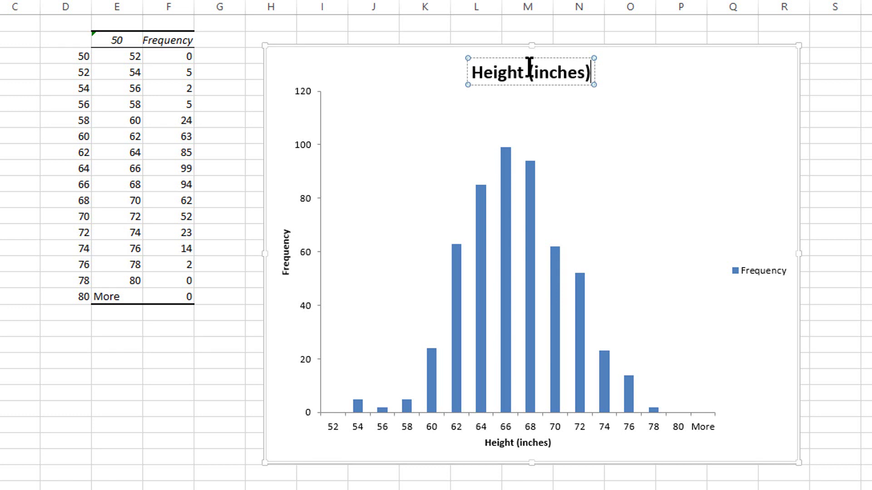
{"action": "left_click", "coordinate": [529, 70]}
{"action": "key", "text": "BackSpace"}
{"action": "left_click", "coordinate": [523, 82]}
Shrink the Height (inches) histogram chart and select cell E23.
{"action": "left_click", "coordinate": [767, 453]}
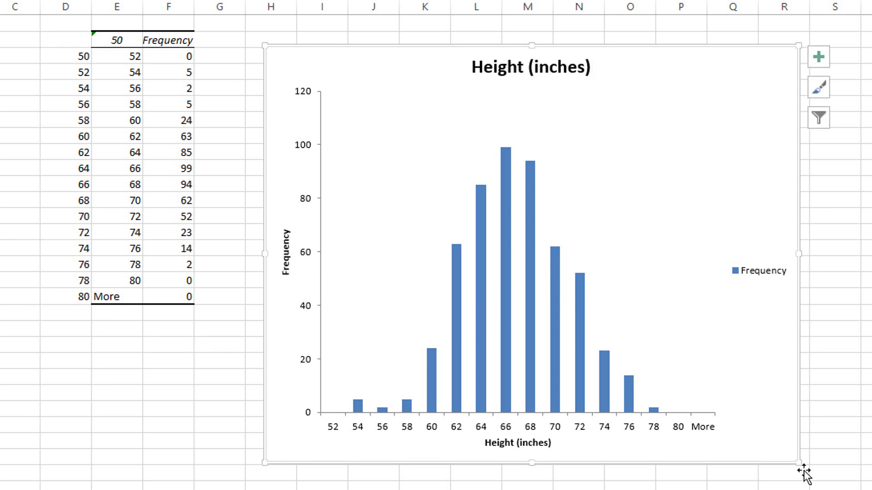
{"action": "left_click_drag", "start_coordinate": [799, 464], "coordinate": [635, 250]}
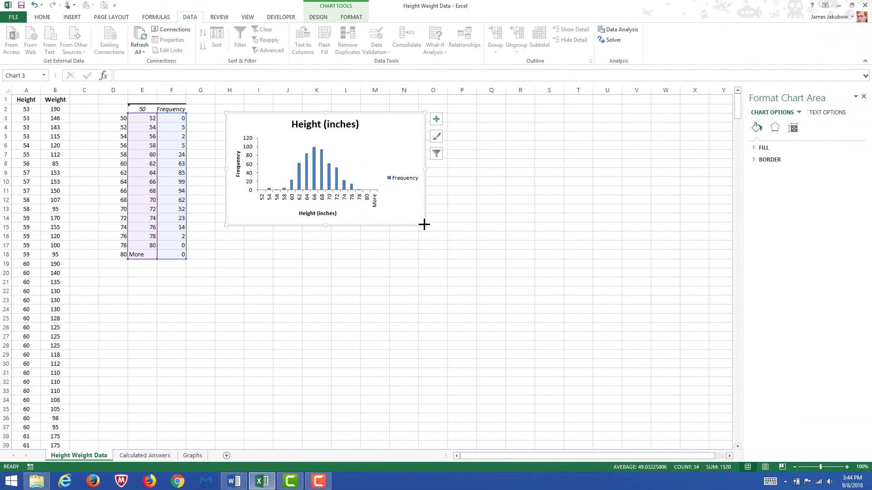
{"action": "left_click", "coordinate": [138, 299]}
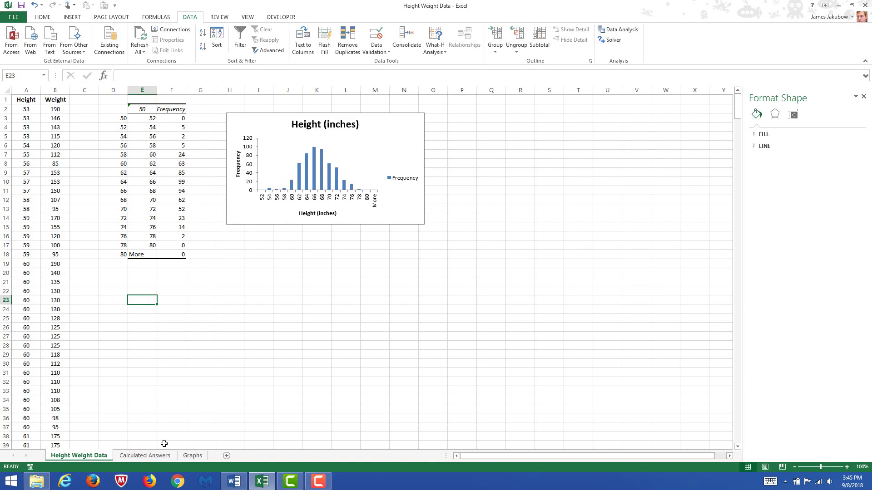
Review the weight minimum 85, maximum 330 and range 245 on Calculated Answers.
{"action": "left_click", "coordinate": [130, 456]}
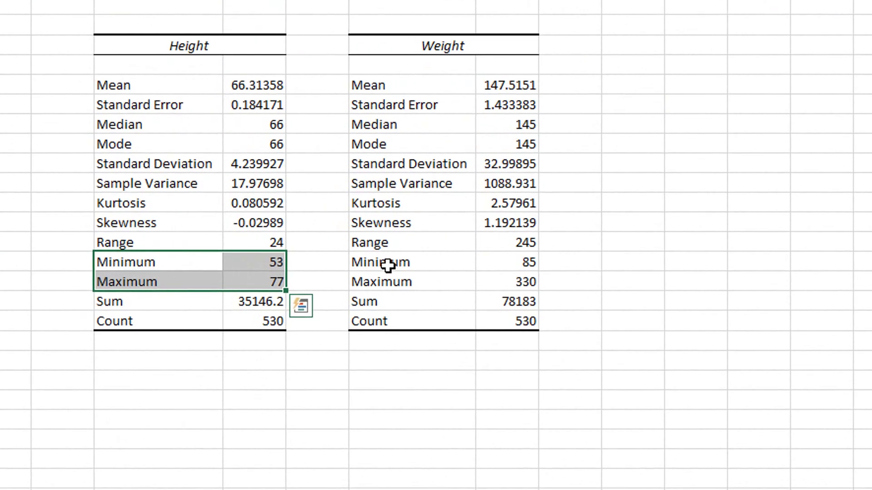
{"action": "left_click_drag", "start_coordinate": [388, 264], "coordinate": [512, 285]}
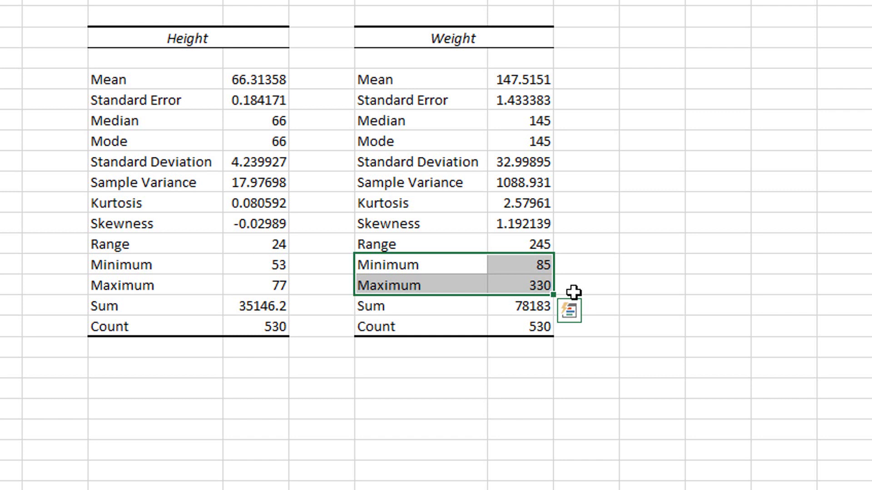
{"action": "left_click", "coordinate": [544, 244]}
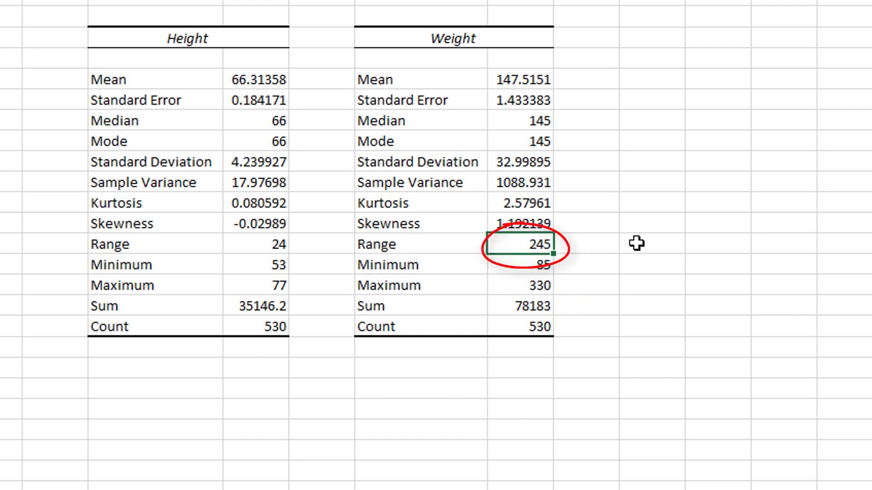
Enter =245/20 in I21 to get a weight bin width of 12.25.
{"action": "left_click", "coordinate": [511, 389]}
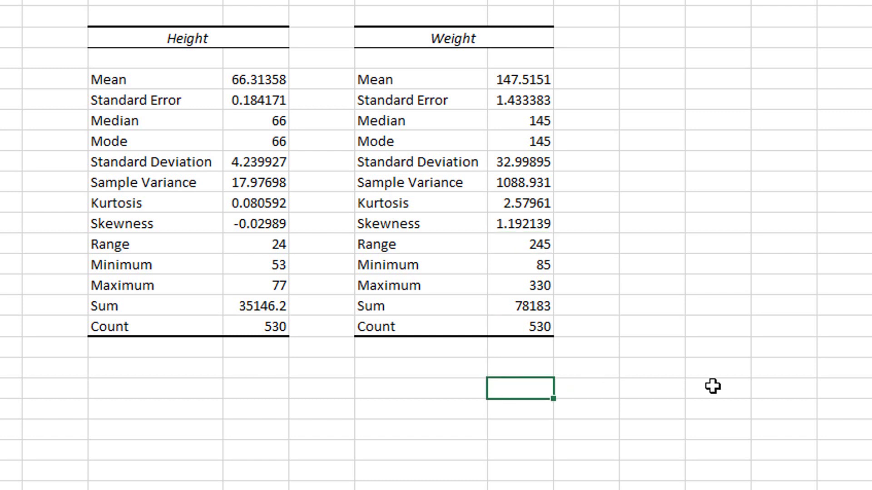
{"action": "type", "text": "=245/20"}
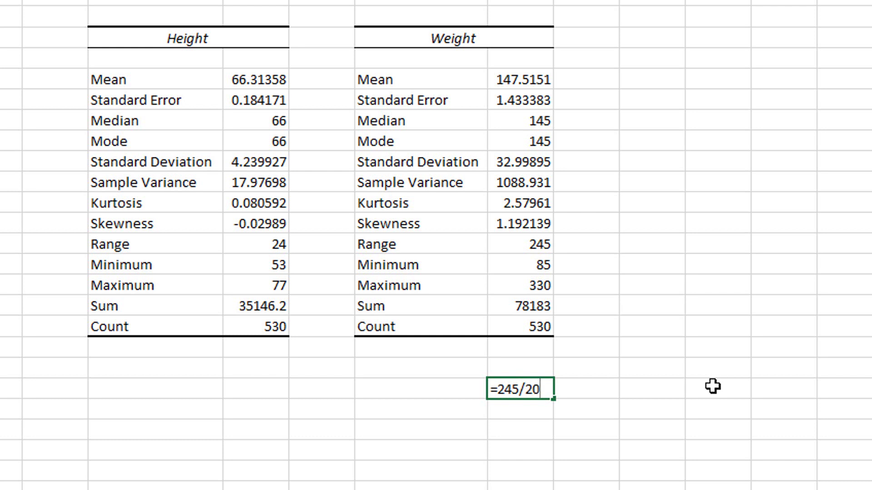
{"action": "key", "text": "Return"}
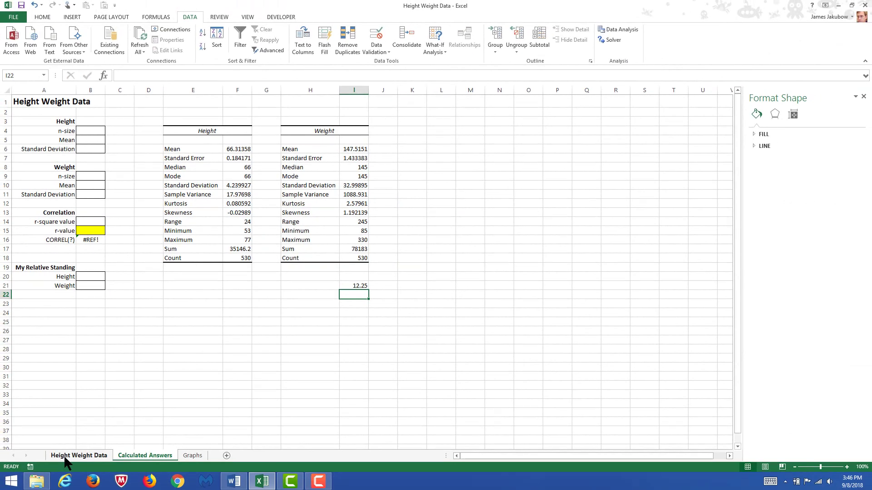
On Height Weight Data, enter weight bins 80, 92 and 104 in E23:E25 and select them.
{"action": "left_click", "coordinate": [65, 457]}
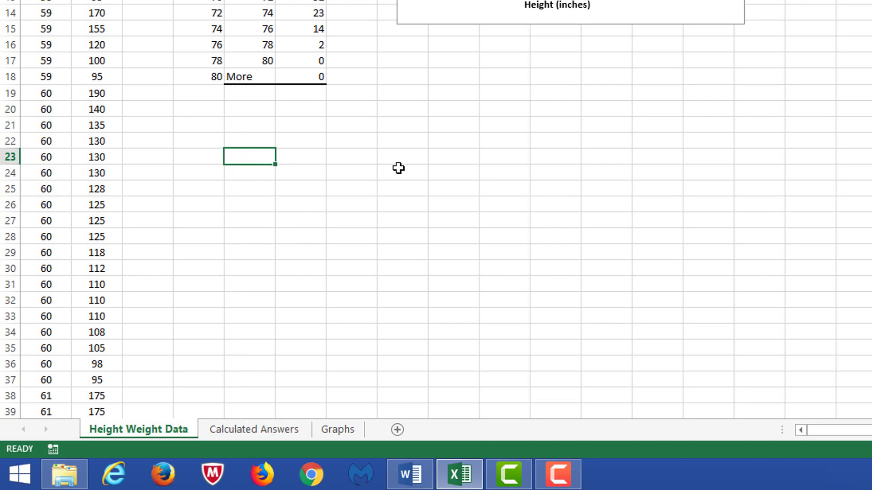
{"action": "type", "text": "80"}
{"action": "key", "text": "Return"}
{"action": "type", "text": "92"}
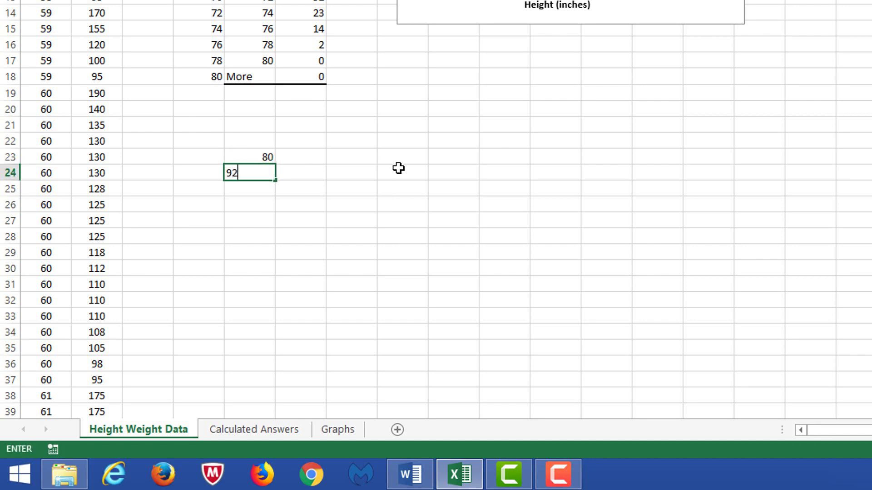
{"action": "key", "text": "Return"}
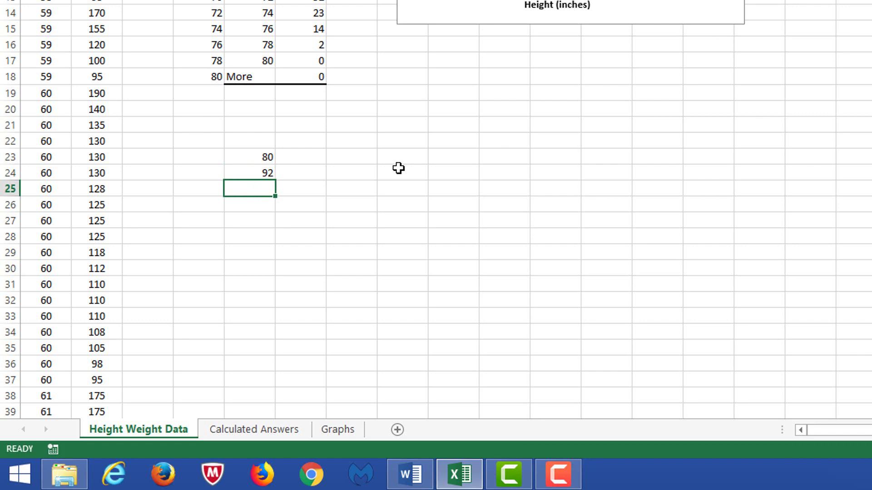
{"action": "type", "text": "104"}
{"action": "key", "text": "Return"}
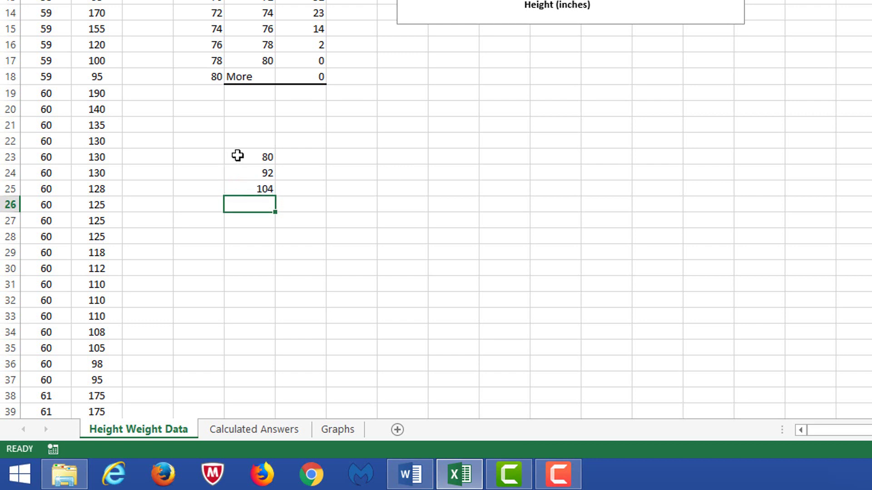
{"action": "left_click_drag", "start_coordinate": [237, 157], "coordinate": [233, 183]}
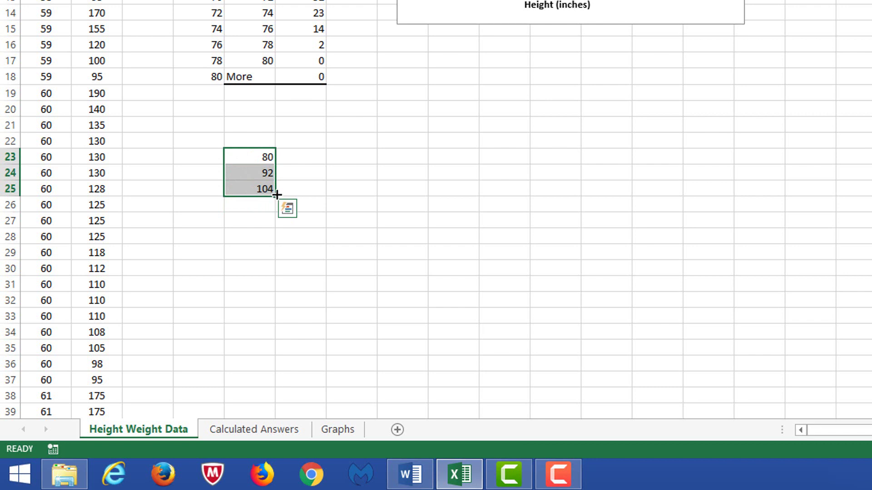
Extend the weight bin series from E23:E25 down to 332 in row 44.
{"action": "left_click_drag", "start_coordinate": [273, 196], "coordinate": [267, 370]}
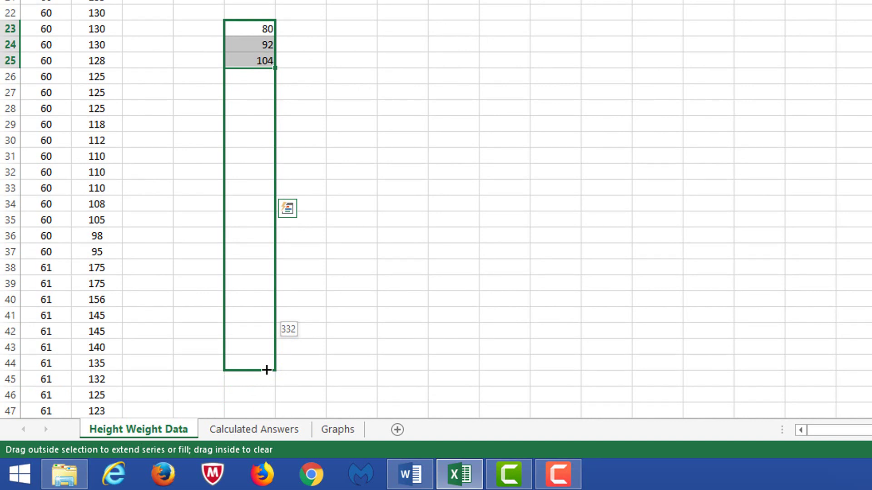
{"action": "left_click_drag", "start_coordinate": [267, 370], "coordinate": [266, 369]}
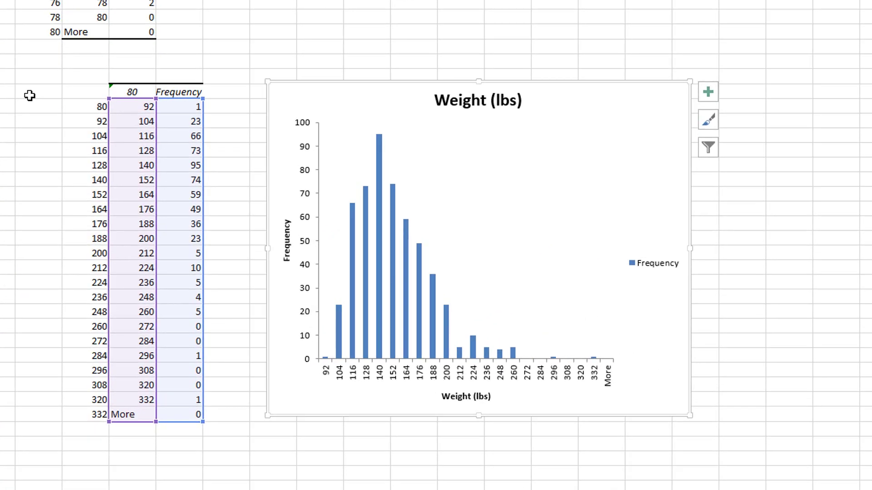
{"action": "left_click", "coordinate": [29, 96]}
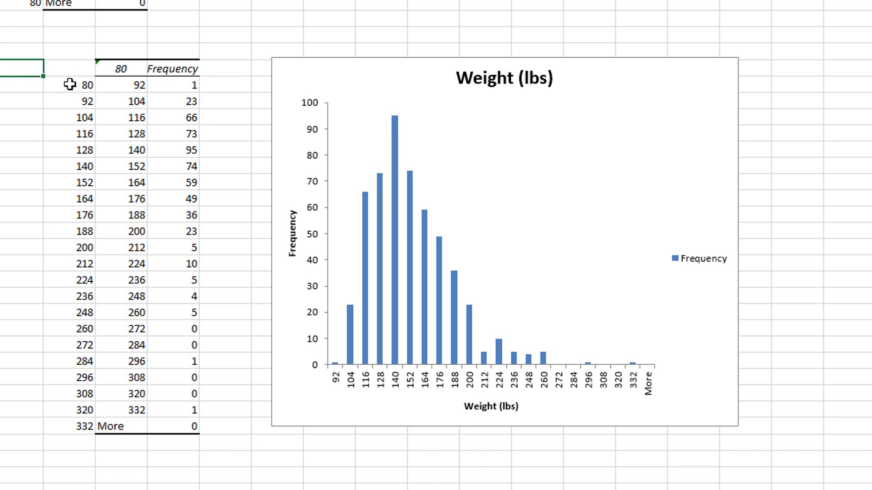
{"action": "left_click_drag", "start_coordinate": [69, 84], "coordinate": [58, 423]}
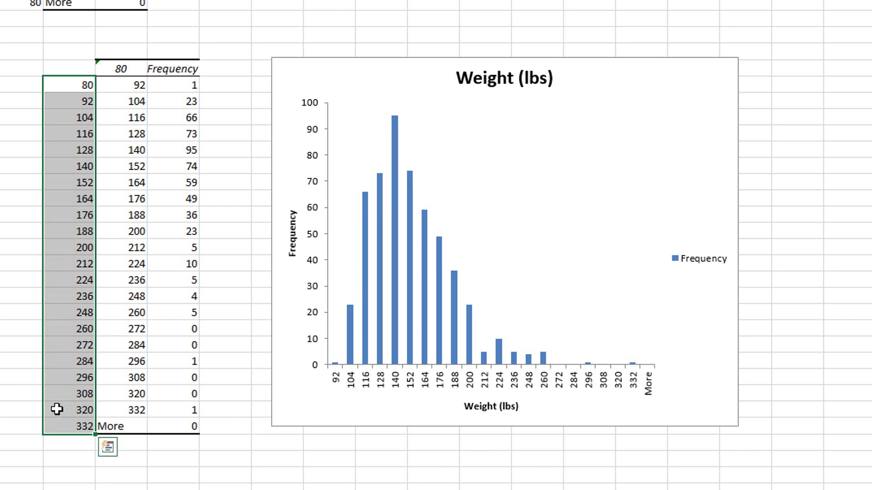
{"action": "left_click", "coordinate": [8, 85]}
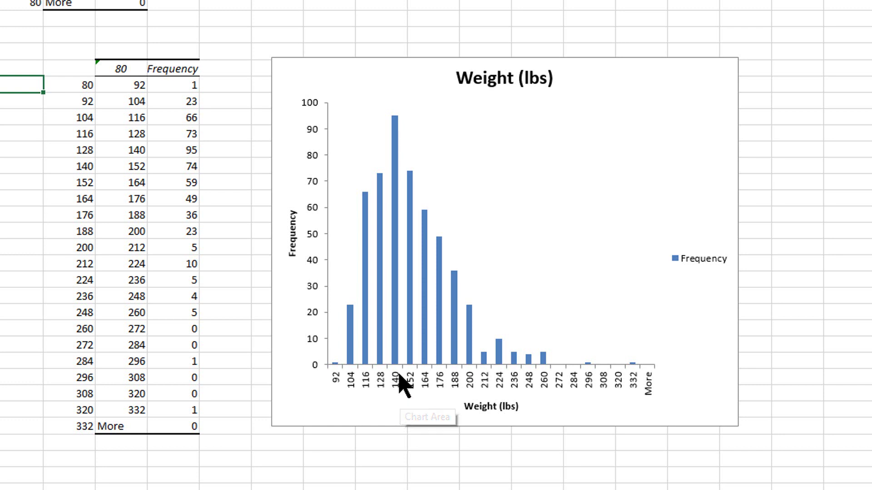
Return to the Calculated Answers sheet showing the Height and Weight statistics and 12.25 bin width.
{"action": "mouse_move", "coordinate": [398, 280]}
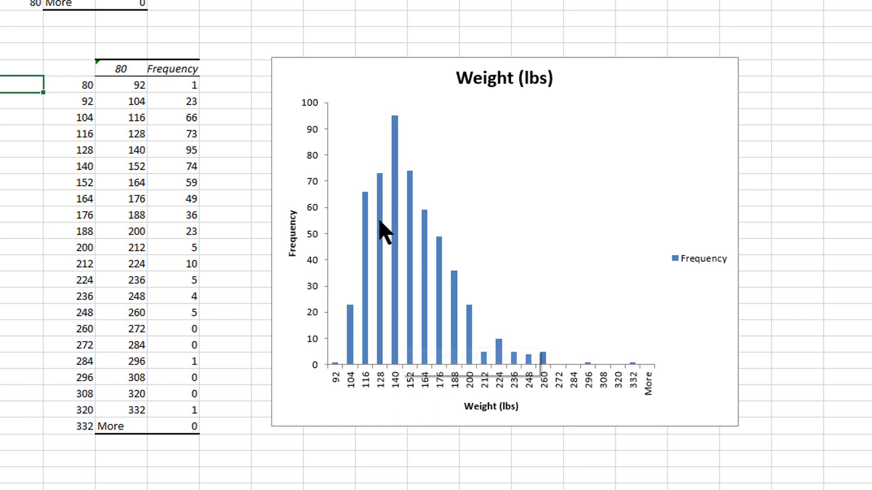
{"action": "mouse_move", "coordinate": [395, 119]}
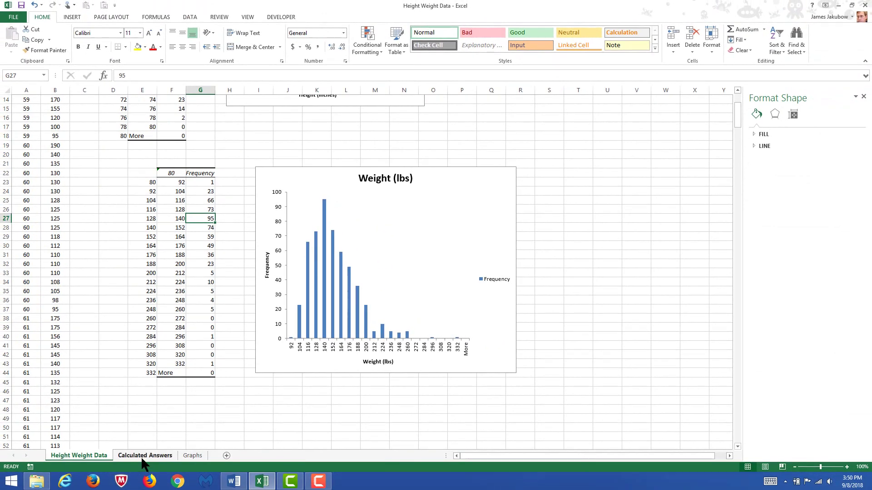
{"action": "left_click", "coordinate": [144, 456]}
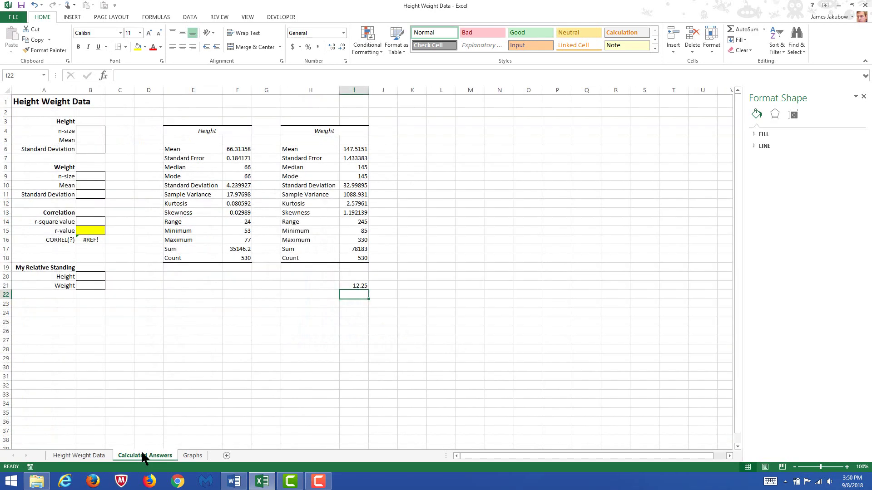